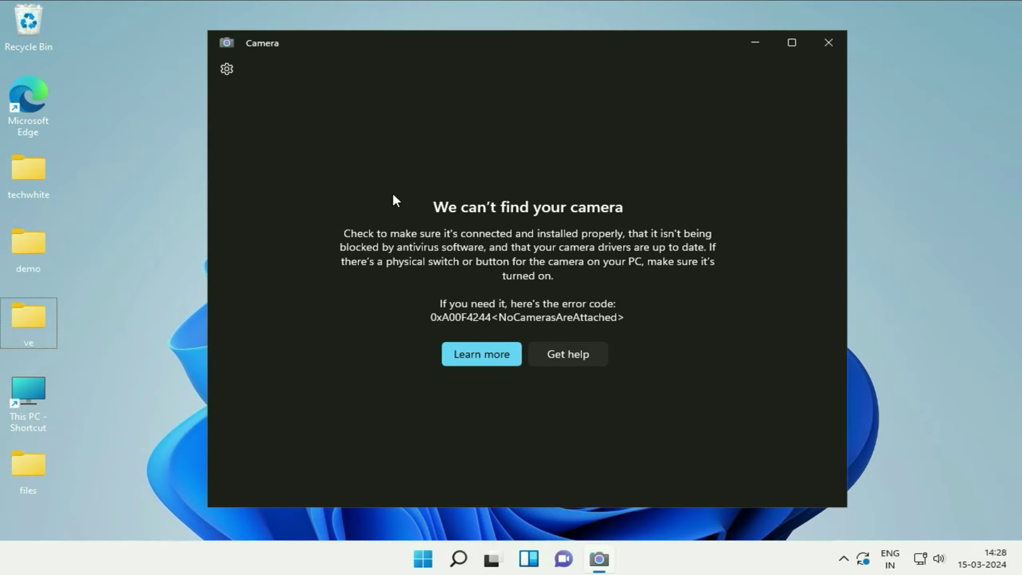
Step: Close the Camera app and search the Start menu for 'trouble'
{"action": "mouse_move", "coordinate": [459, 47]}
{"action": "left_mouse_down"}
{"action": "mouse_move", "coordinate": [440, 60]}
{"action": "mouse_move", "coordinate": [453, 50]}
{"action": "left_mouse_up"}
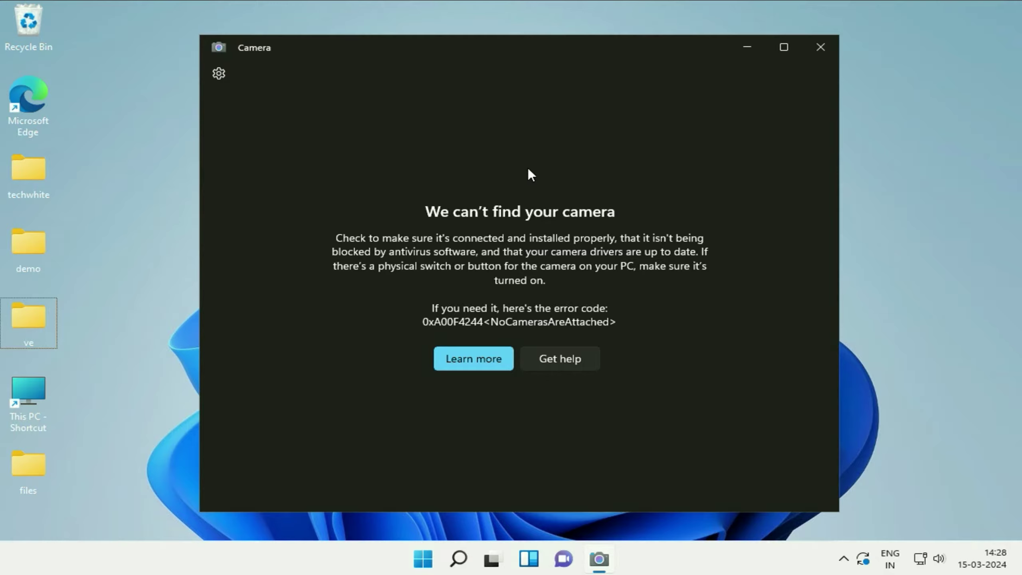
{"action": "left_click", "coordinate": [821, 47]}
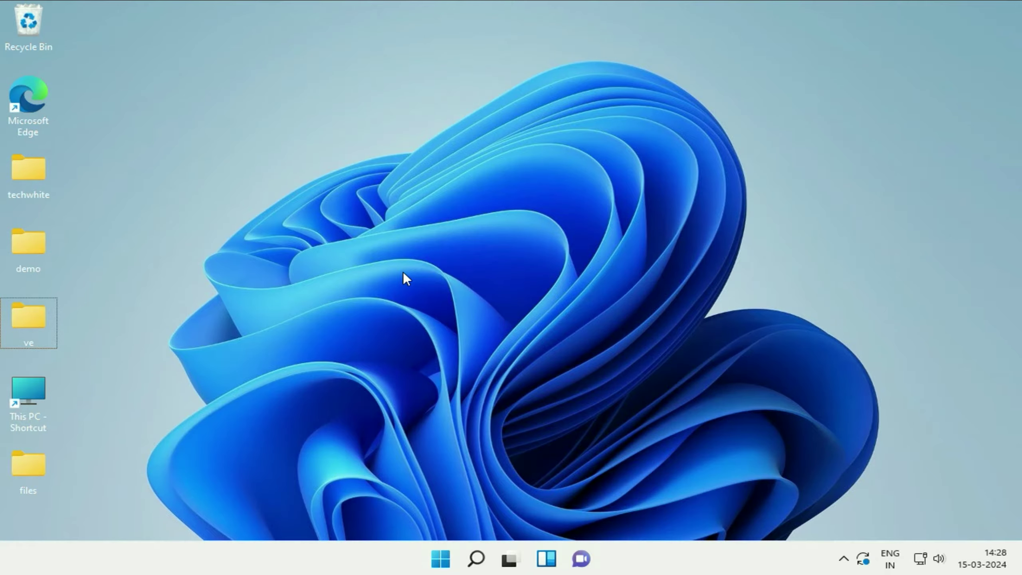
{"action": "left_click", "coordinate": [440, 559]}
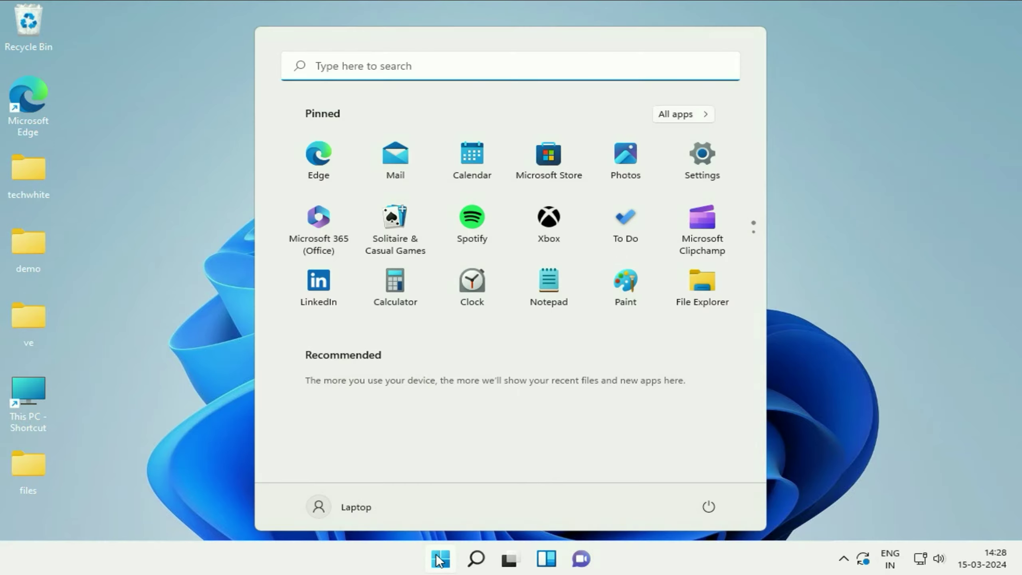
{"action": "left_click", "coordinate": [419, 69]}
{"action": "type", "text": "trouble"}
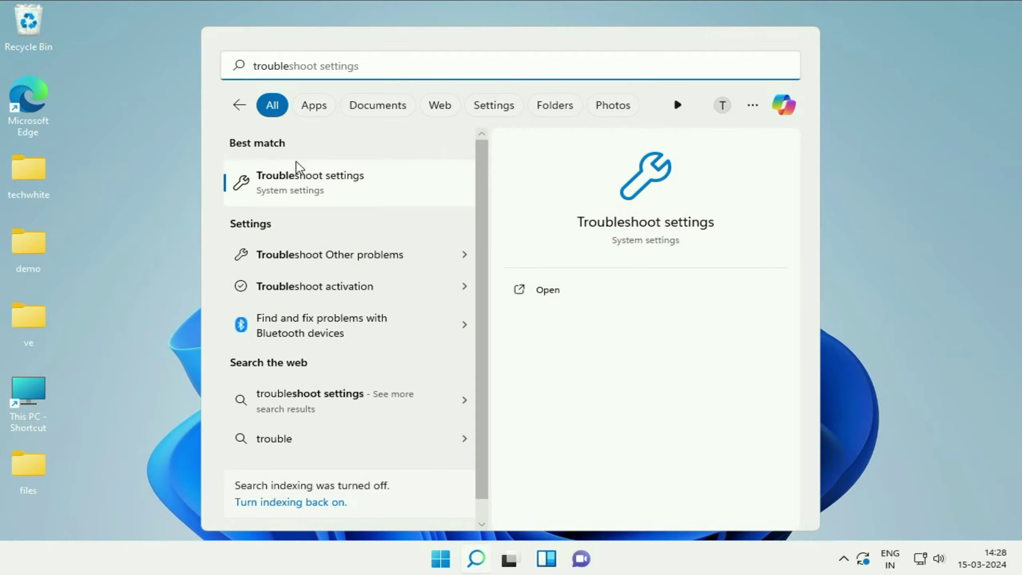
Step: View the Other troubleshooters list down to Camera, then close Settings
{"action": "left_click", "coordinate": [319, 186]}
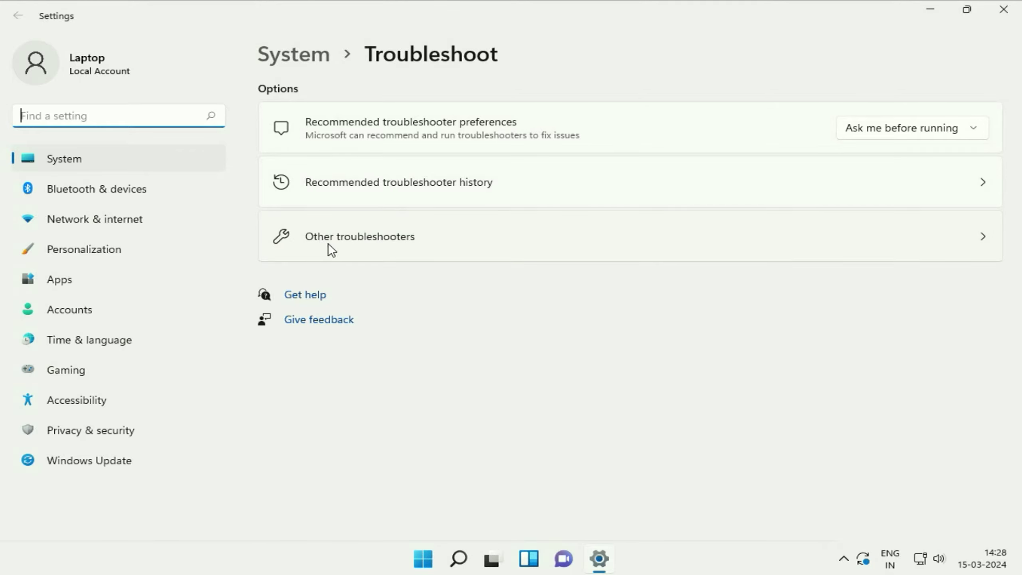
{"action": "left_click", "coordinate": [984, 241]}
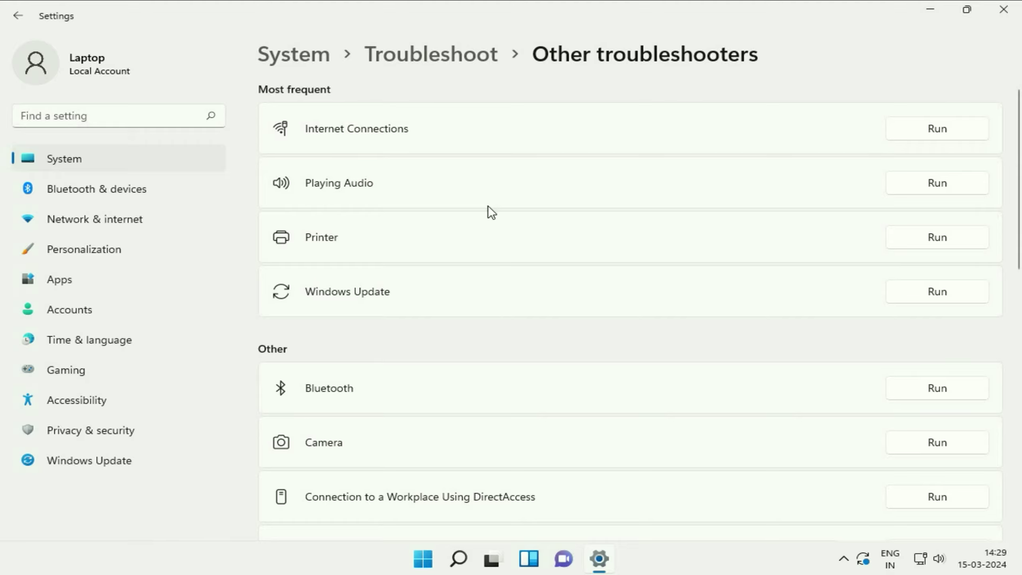
{"action": "scroll", "coordinate": [488, 206], "scroll_direction": "down", "scroll_amount": 3}
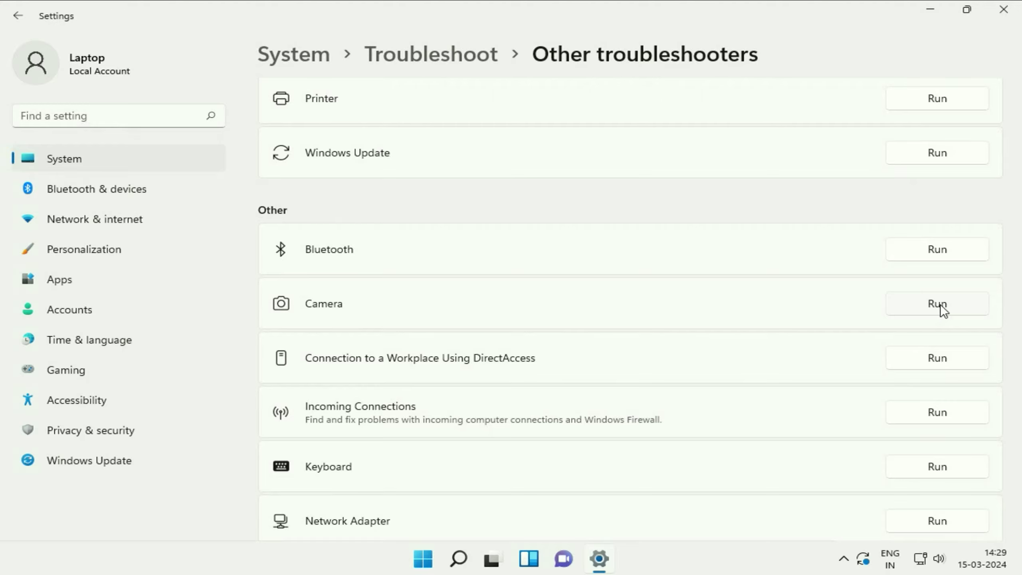
{"action": "left_click", "coordinate": [1006, 11]}
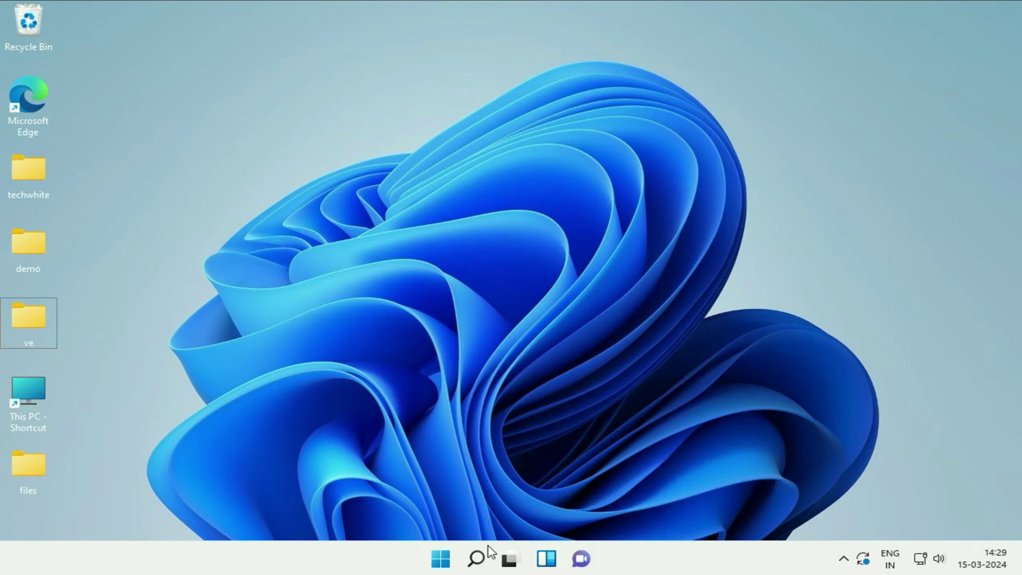
Step: Open Settings from the Start quick menu, go to Apps & features and show Camera's options
{"action": "right_click", "coordinate": [439, 562]}
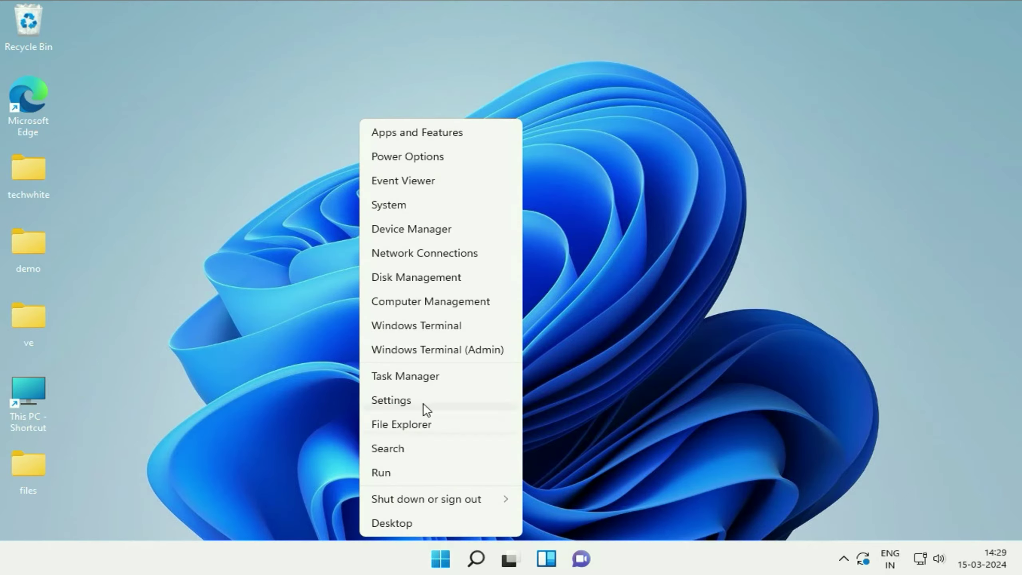
{"action": "left_click", "coordinate": [392, 400]}
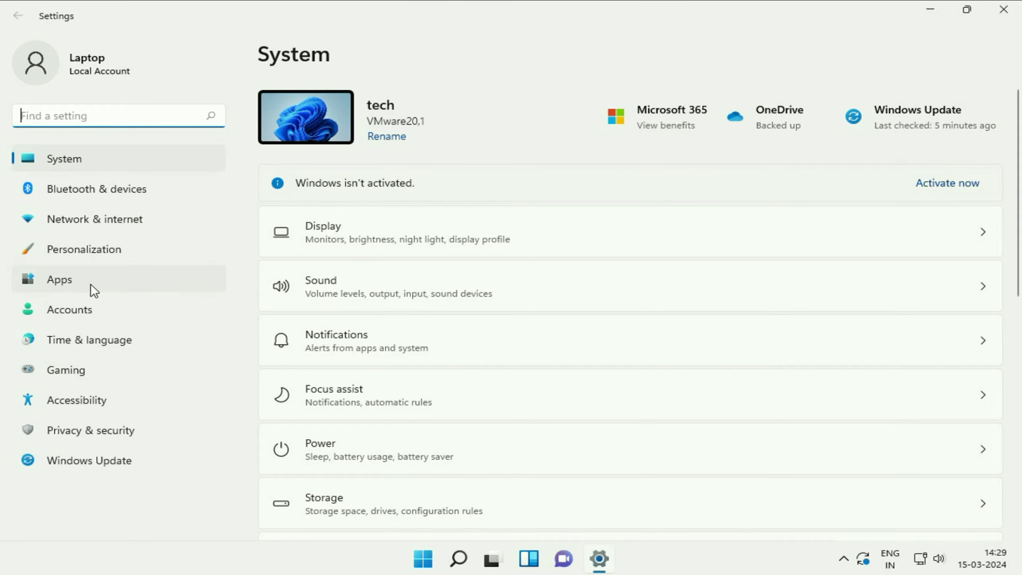
{"action": "left_click", "coordinate": [58, 281]}
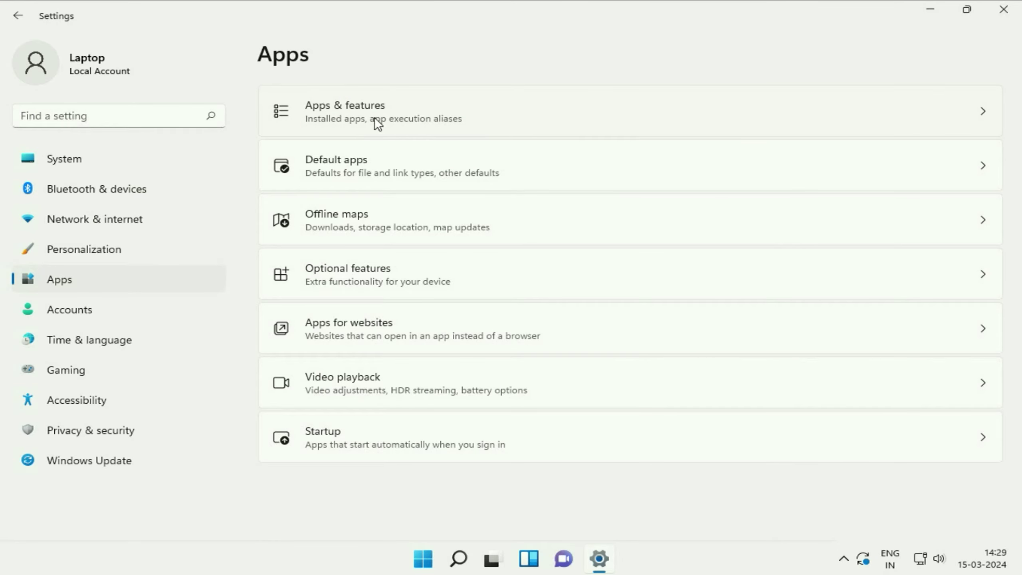
{"action": "left_click", "coordinate": [983, 118]}
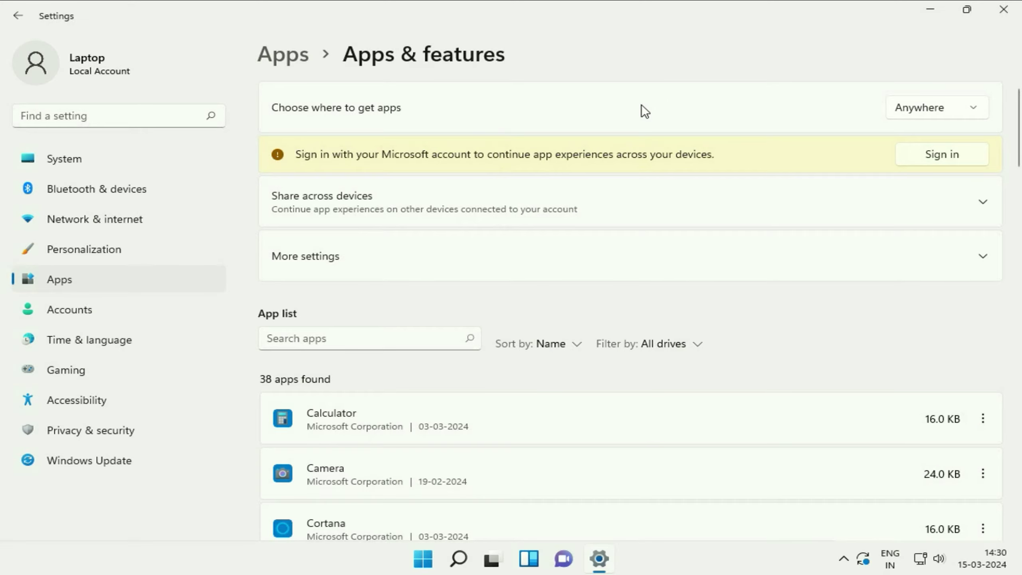
{"action": "scroll", "coordinate": [681, 193], "scroll_direction": "down", "scroll_amount": 3}
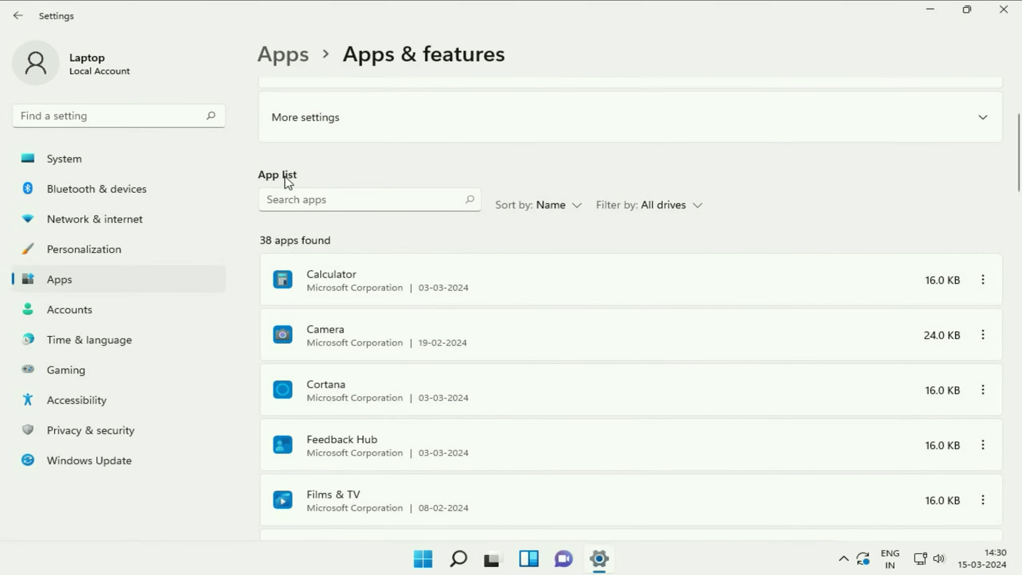
{"action": "scroll", "coordinate": [403, 227], "scroll_direction": "down", "scroll_amount": 3}
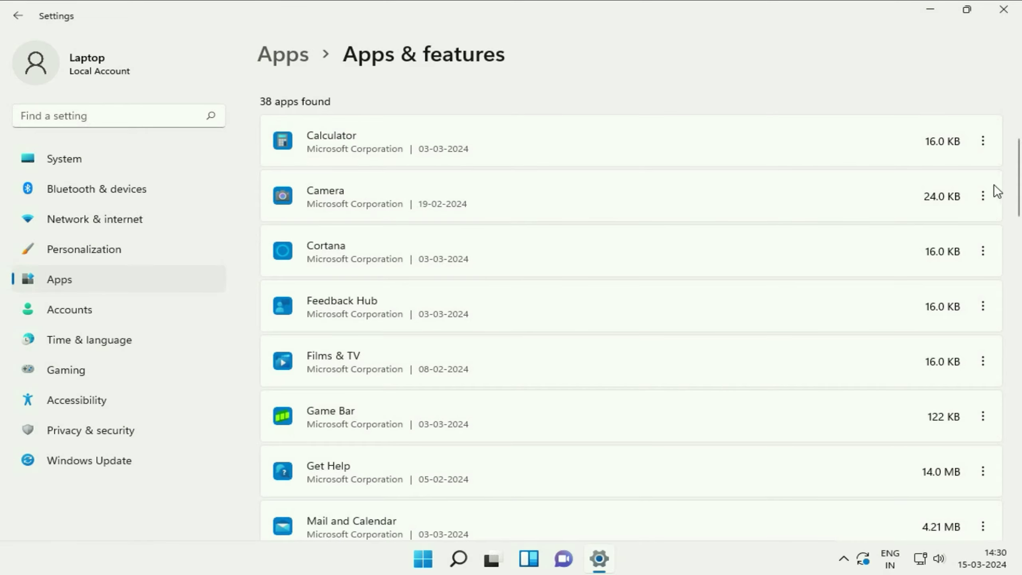
{"action": "left_click", "coordinate": [983, 197]}
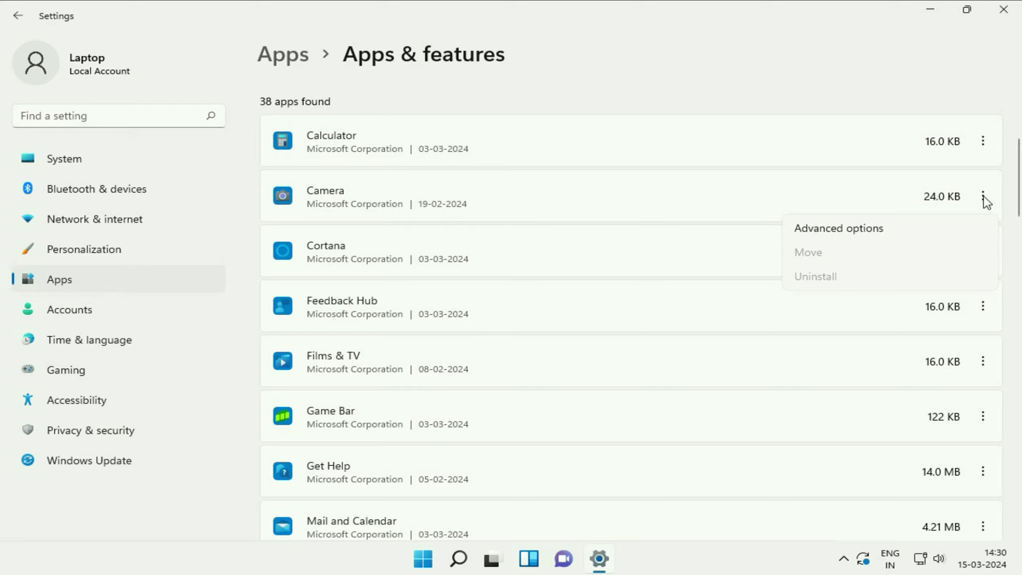
Step: Terminate the Camera app from its Advanced options
{"action": "left_click", "coordinate": [803, 230]}
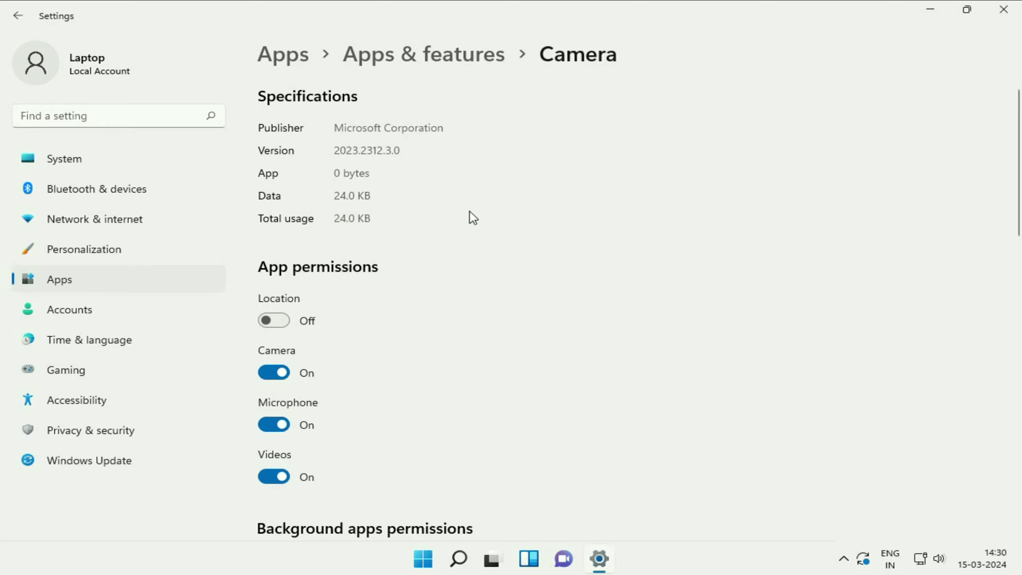
{"action": "scroll", "coordinate": [488, 217], "scroll_direction": "down", "scroll_amount": 10}
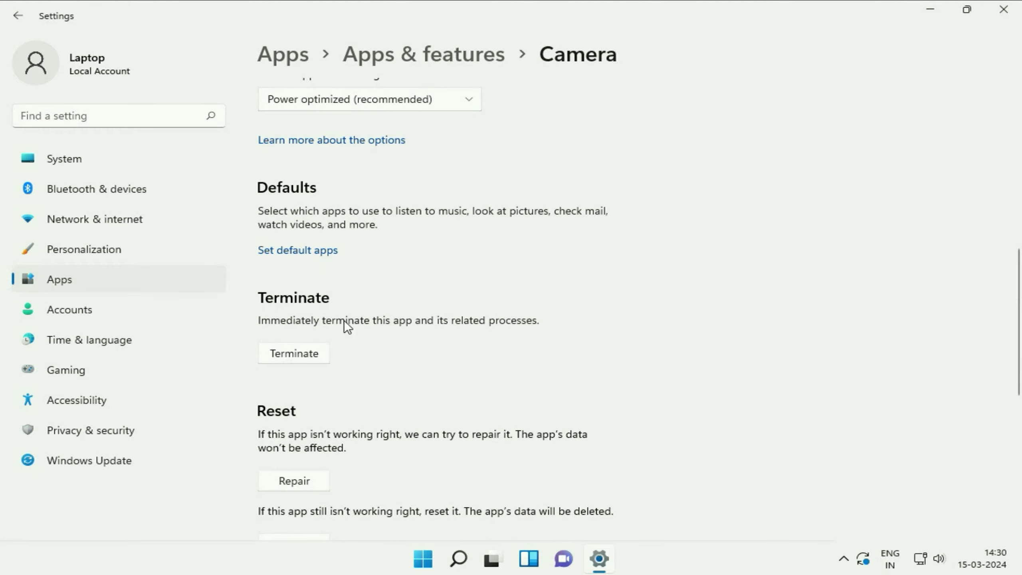
{"action": "left_click", "coordinate": [303, 352]}
Step: Repair the Camera app
{"action": "scroll", "coordinate": [444, 306], "scroll_direction": "down", "scroll_amount": 5}
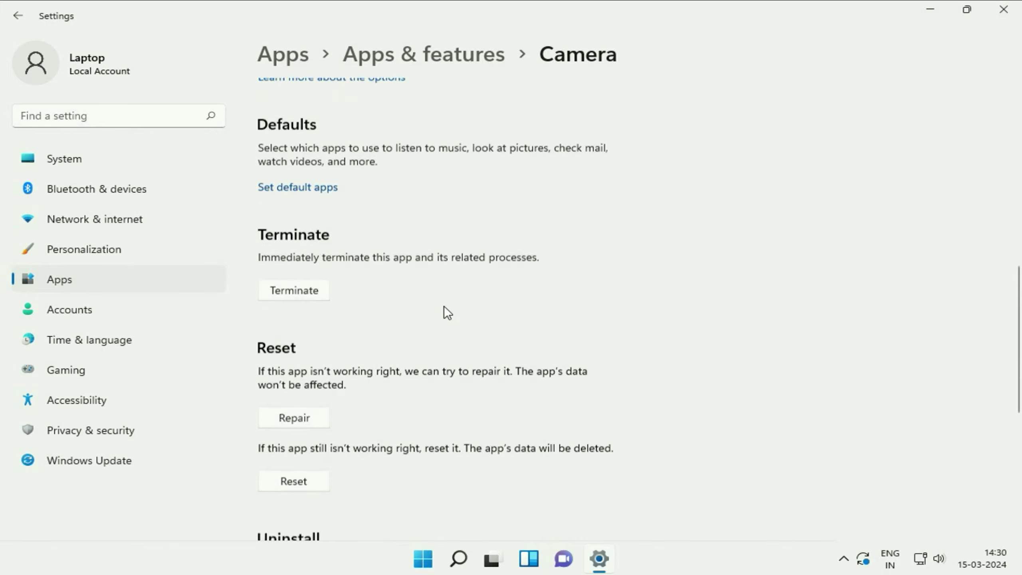
{"action": "scroll", "coordinate": [444, 306], "scroll_direction": "up", "scroll_amount": 2}
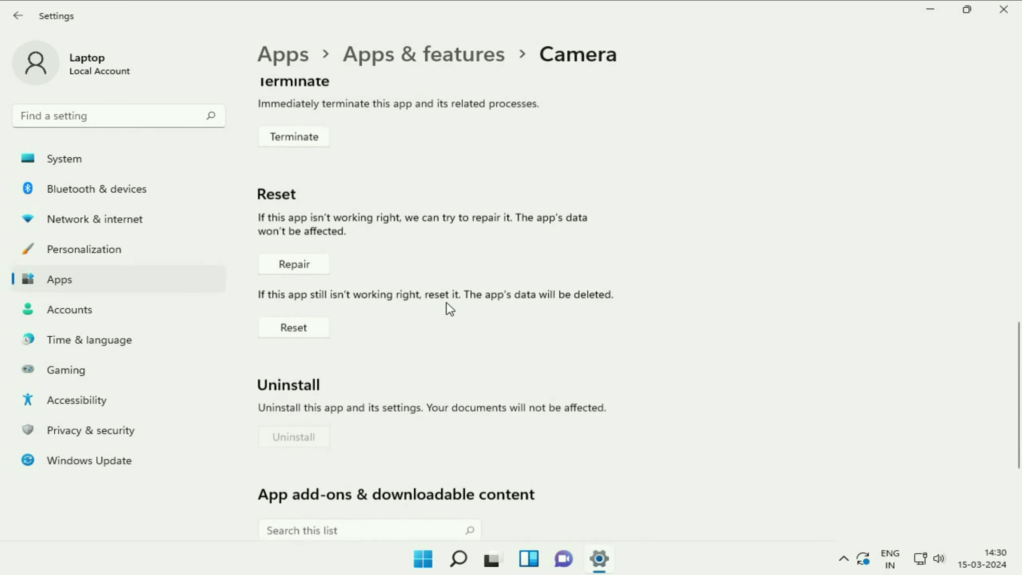
{"action": "left_click", "coordinate": [288, 282]}
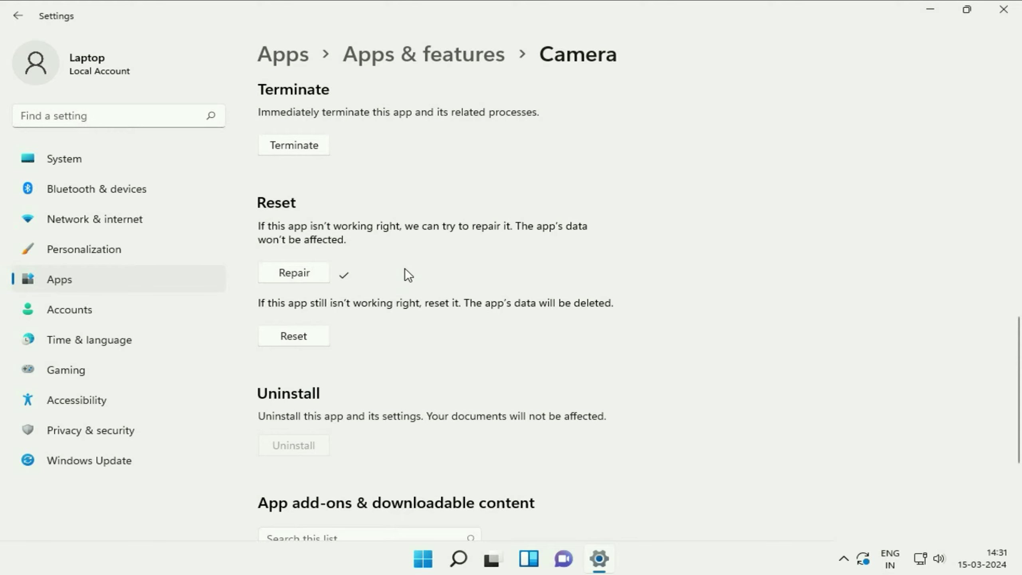
Step: Reset the Camera app, confirming deletion of its data
{"action": "scroll", "coordinate": [404, 278], "scroll_direction": "down", "scroll_amount": 2}
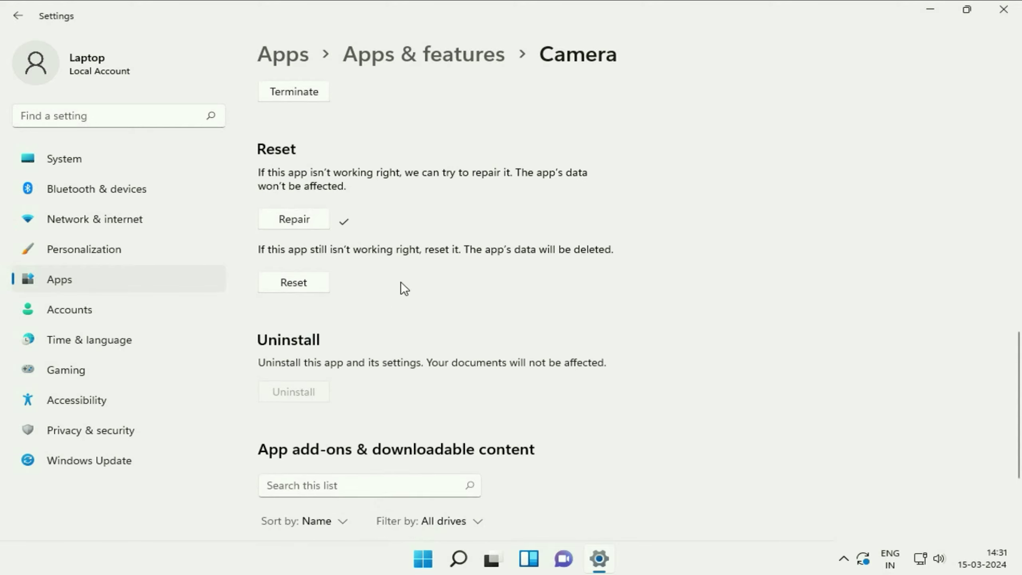
{"action": "left_click", "coordinate": [298, 267]}
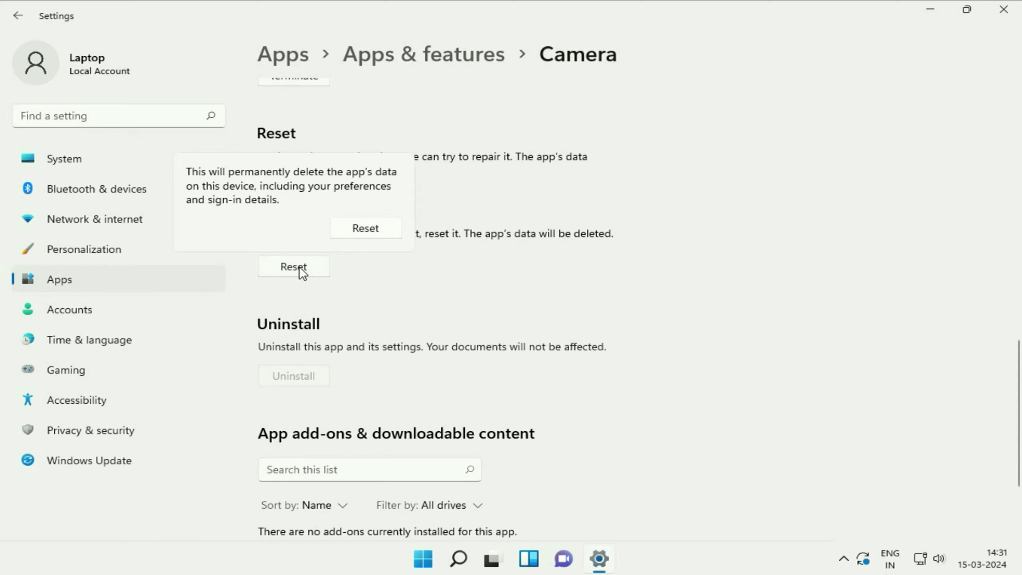
{"action": "left_click", "coordinate": [355, 230]}
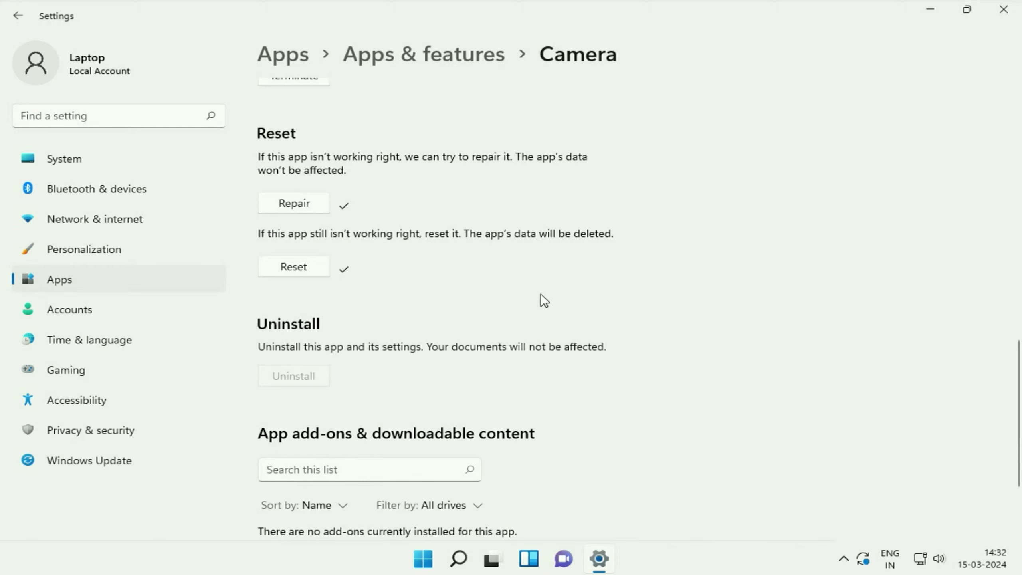
Step: Close Settings and search Windows for 'camera pr'
{"action": "left_click", "coordinate": [1003, 9]}
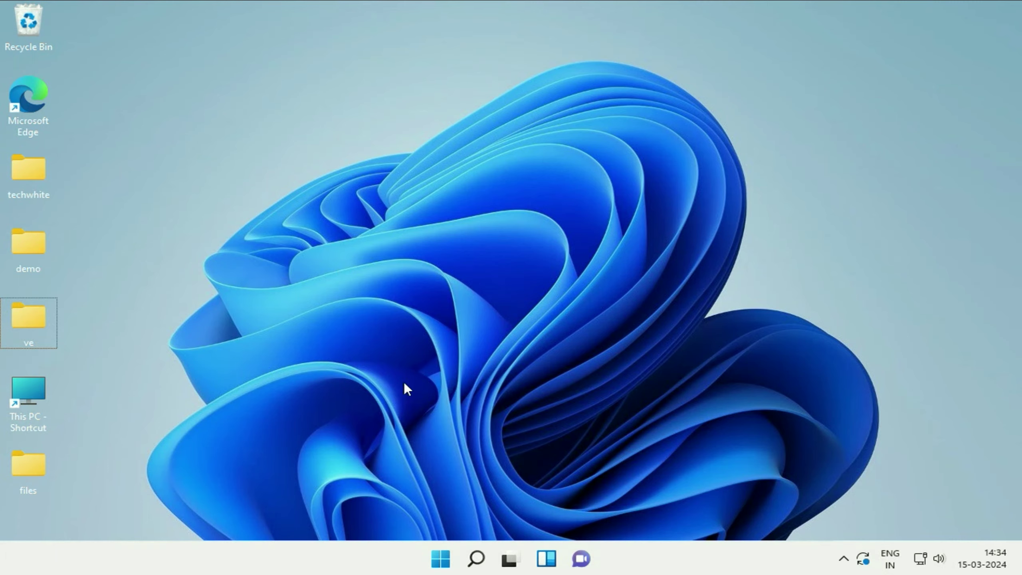
{"action": "left_click", "coordinate": [440, 559]}
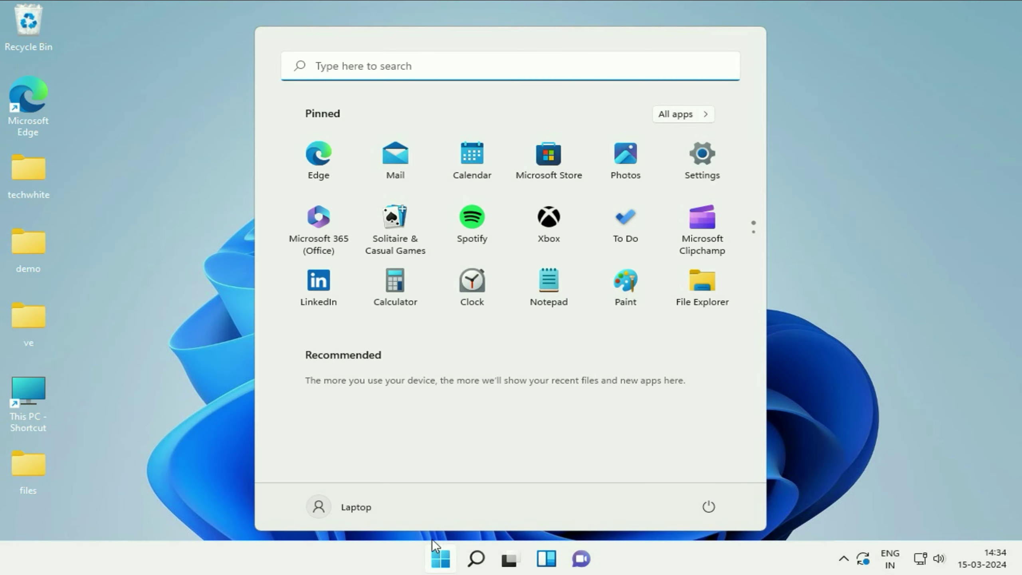
{"action": "key", "text": "Escape"}
{"action": "key", "text": "super+s"}
{"action": "type", "text": "ca,era"}
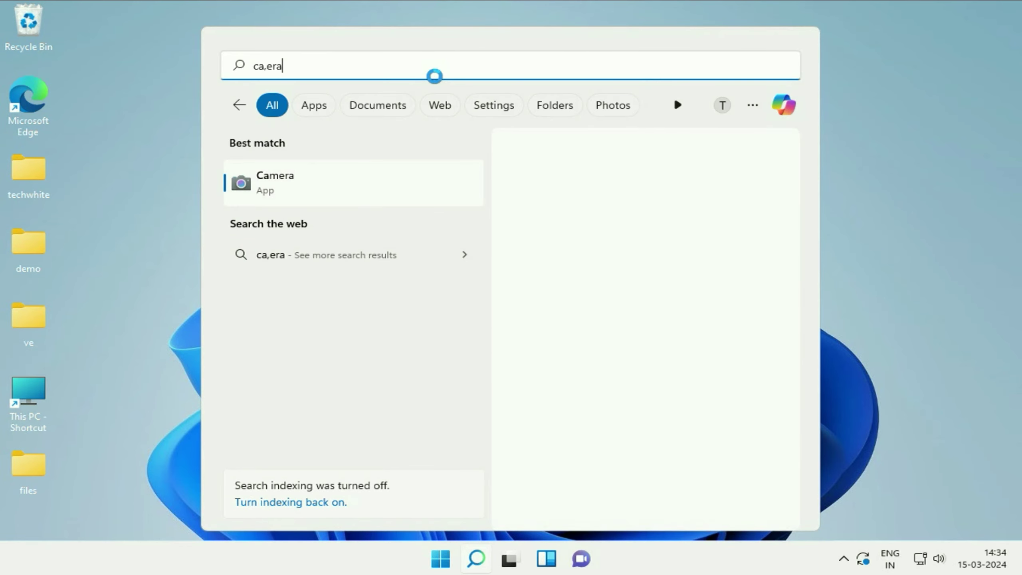
{"action": "key", "text": "BackSpace"}
{"action": "key", "text": "BackSpace"}
{"action": "key", "text": "BackSpace"}
{"action": "type", "text": "mera pr"}
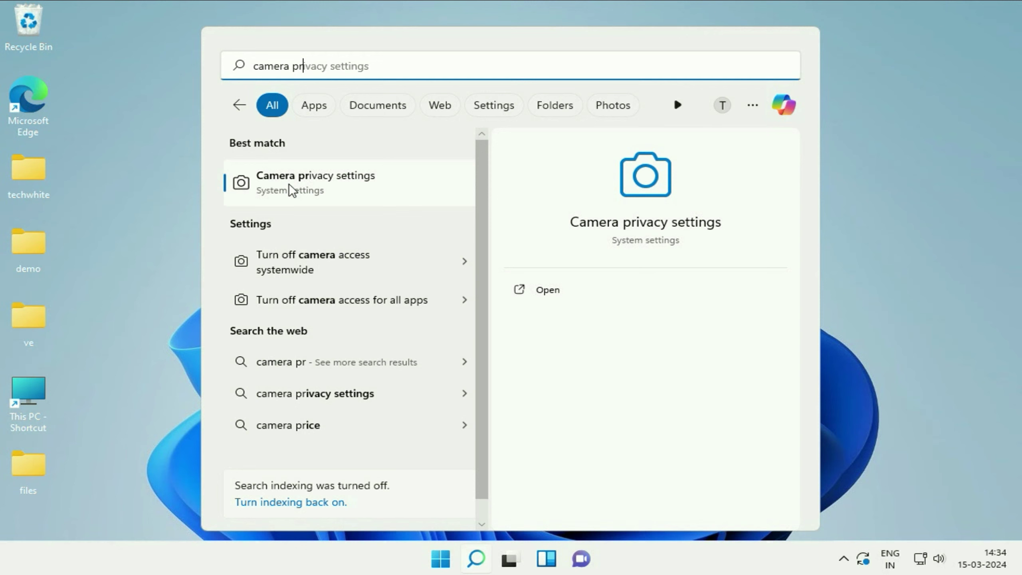
Step: Open Camera privacy settings and switch off Game Bar's camera access
{"action": "left_click", "coordinate": [356, 180]}
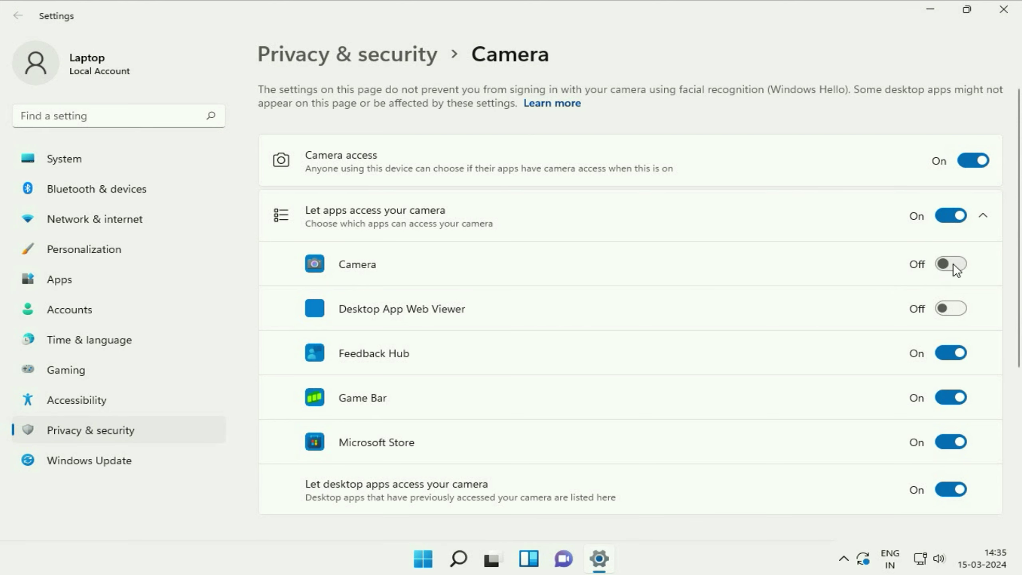
{"action": "scroll", "coordinate": [781, 267], "scroll_direction": "down", "scroll_amount": 2}
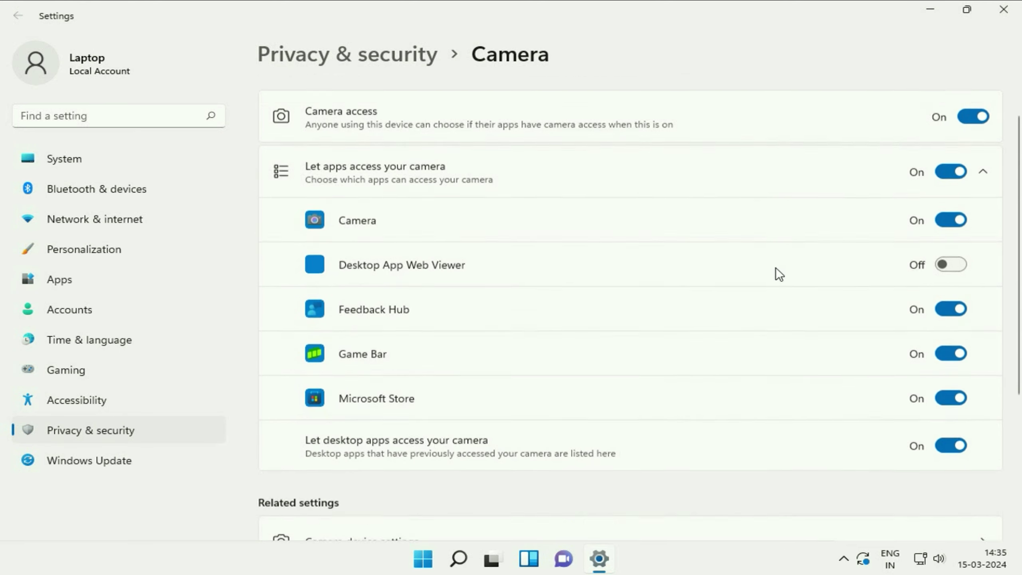
{"action": "scroll", "coordinate": [401, 216], "scroll_direction": "down", "scroll_amount": 4}
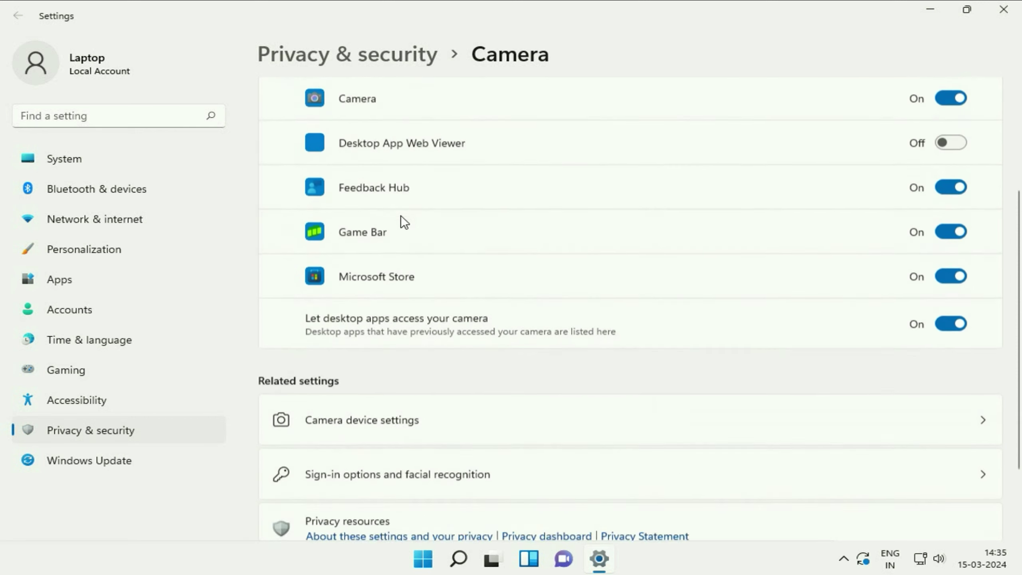
{"action": "scroll", "coordinate": [403, 212], "scroll_direction": "up", "scroll_amount": 4}
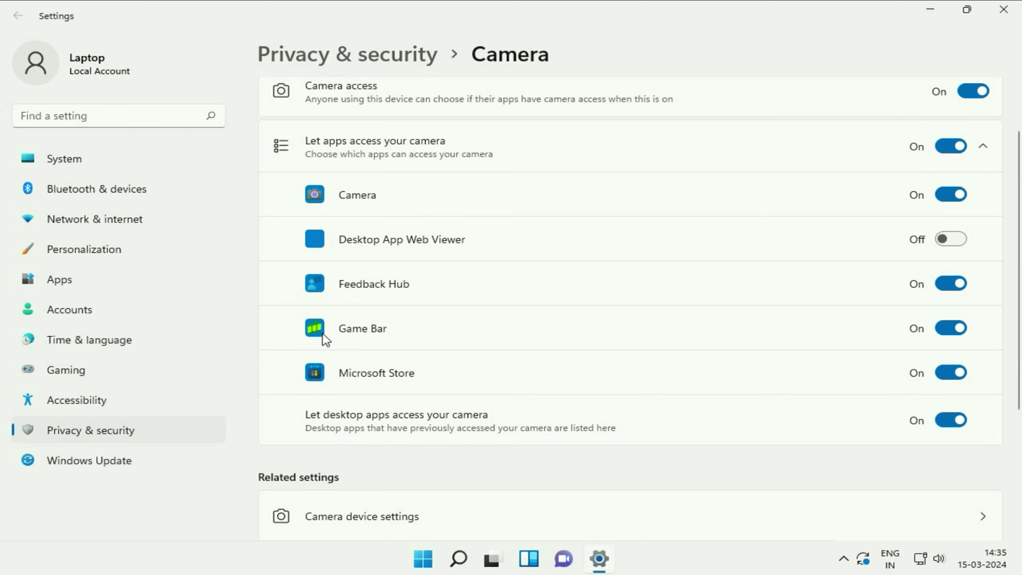
{"action": "left_click", "coordinate": [944, 328]}
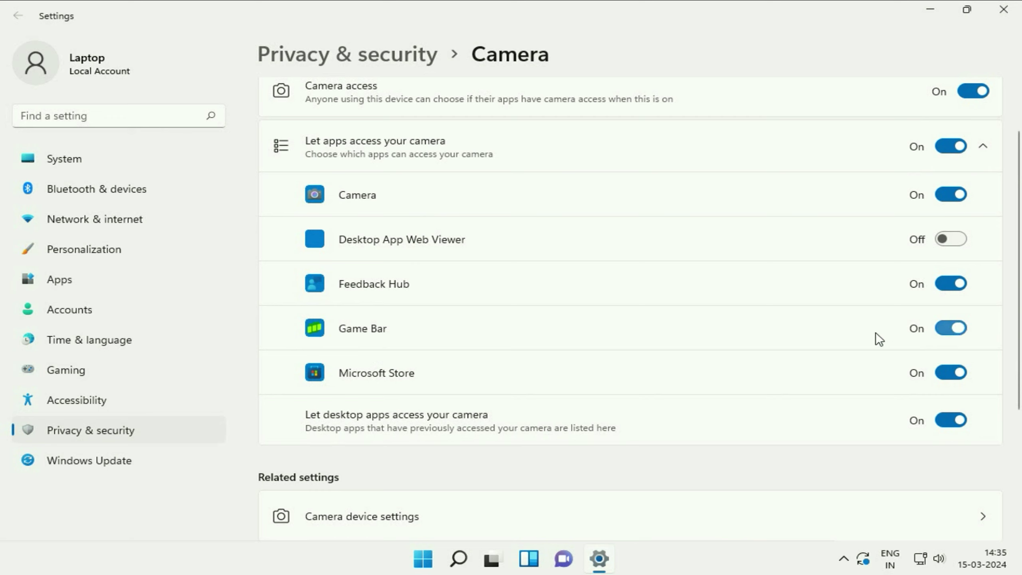